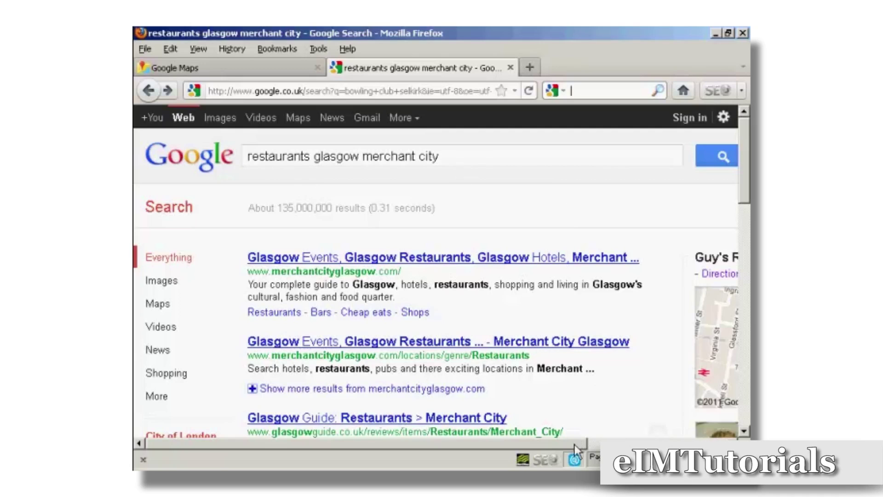
left_click_drag(575, 446, 714, 446)
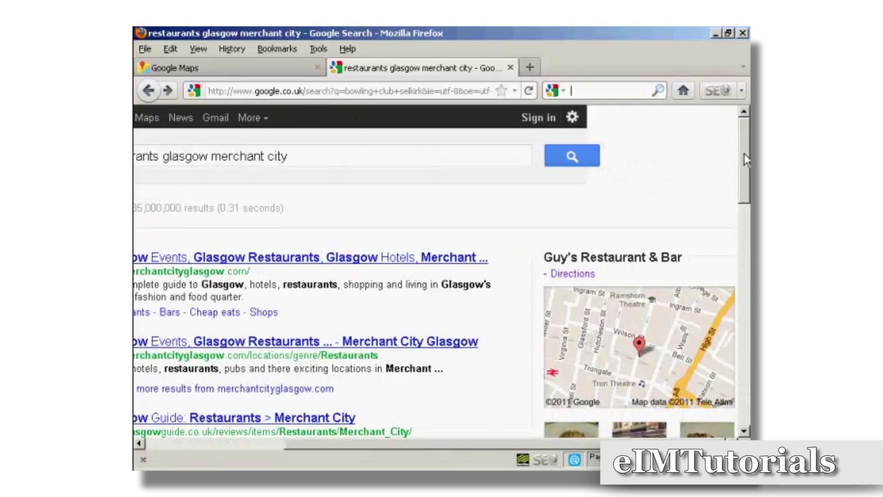
left_click_drag(746, 160, 746, 195)
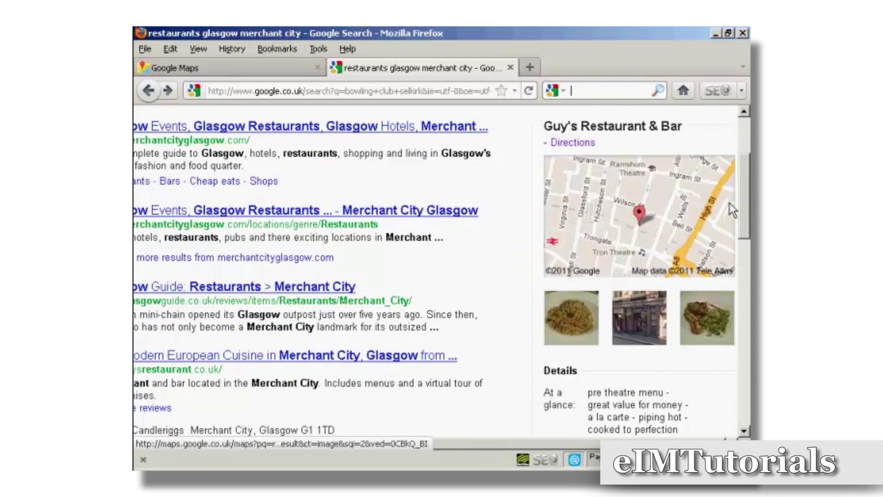
scroll(748, 232, "down", 5)
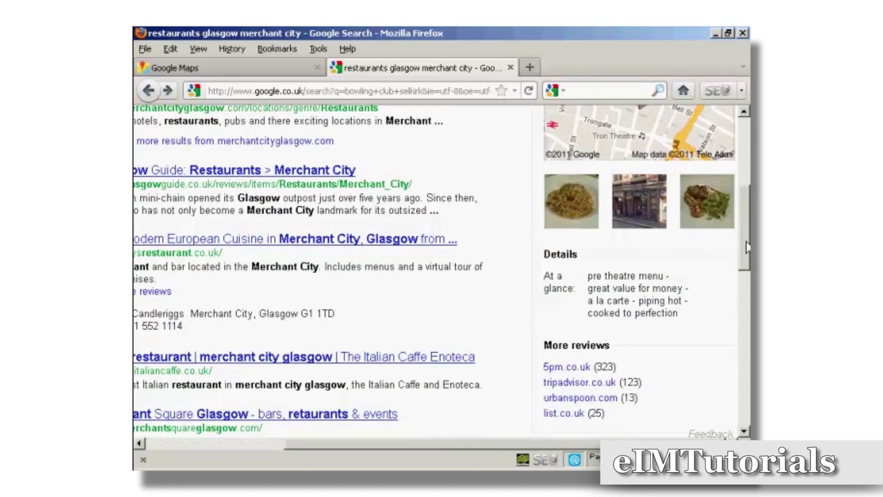
scroll(748, 236, "up", 2)
scroll(748, 221, "up", 8)
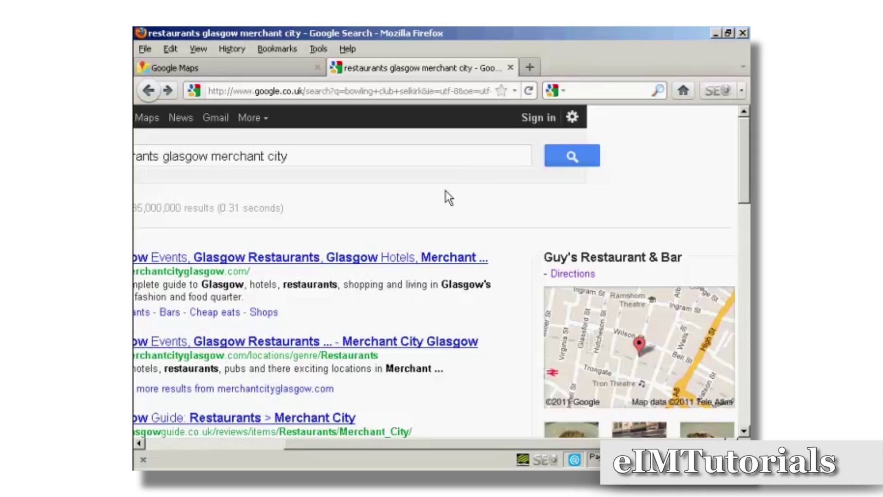
Switch to Google Maps and follow its link to put a business on the map.
left_click(210, 68)
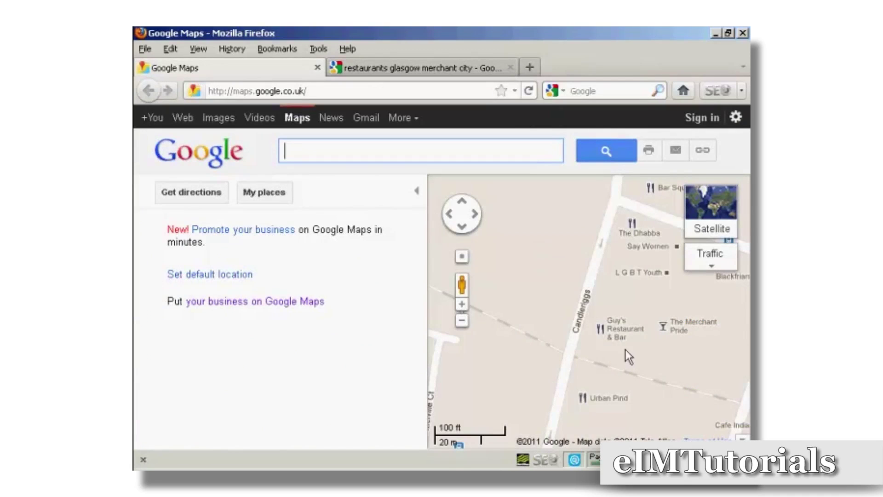
mouse_move(605, 338)
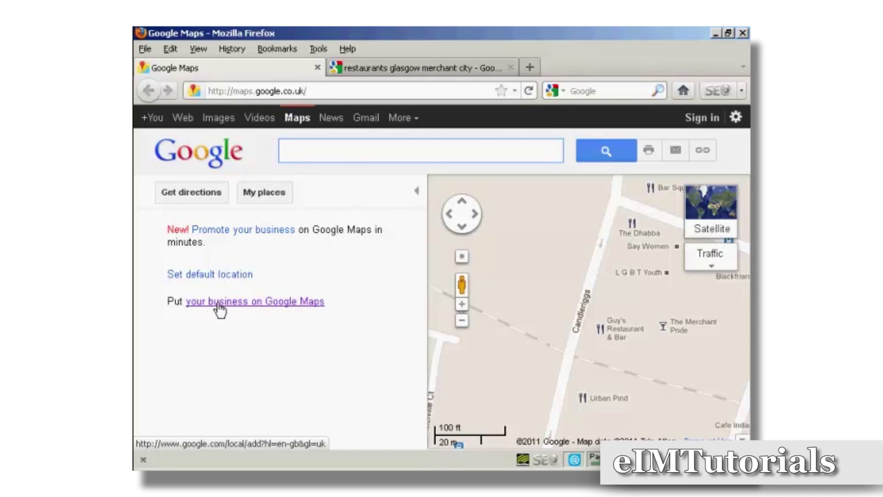
left_click(293, 304)
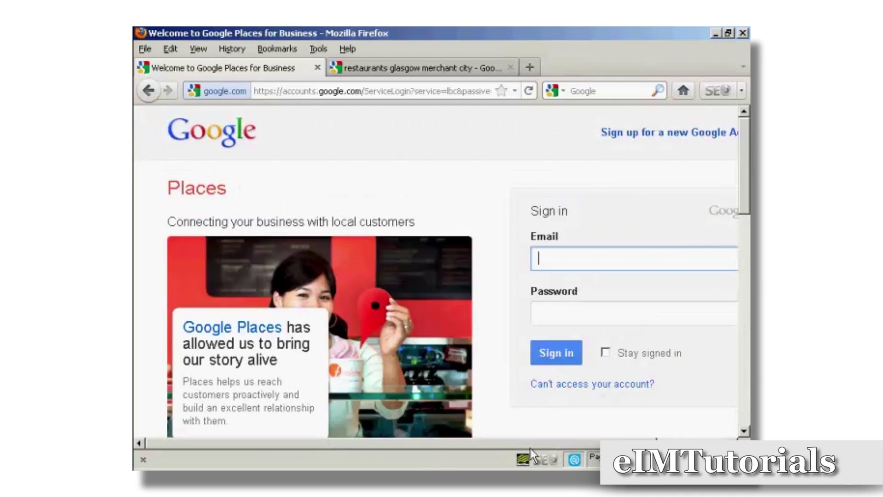
Sign in to Google Places using the saved autocompleted account and password.
left_click_drag(530, 445, 607, 445)
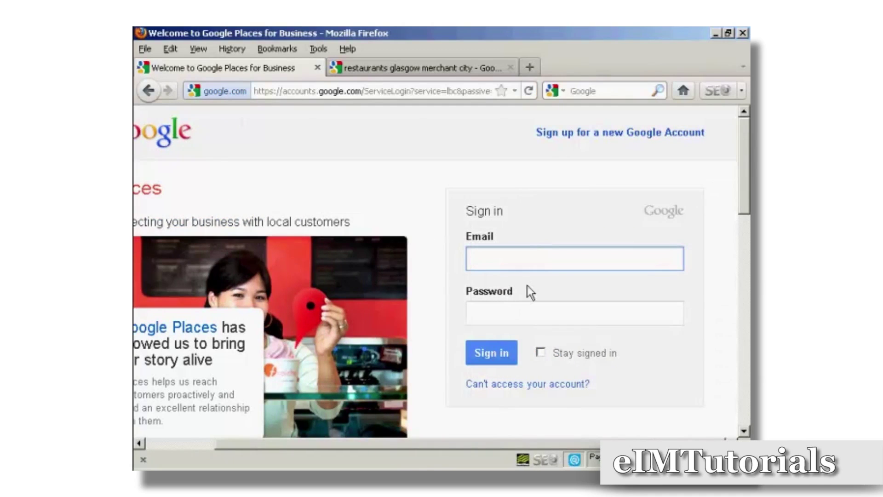
type("n")
key("Down")
key("Return")
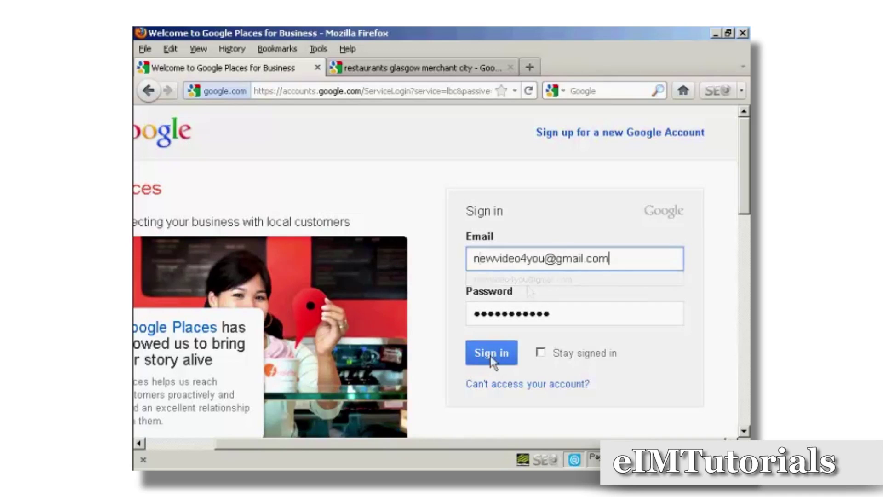
left_click(490, 355)
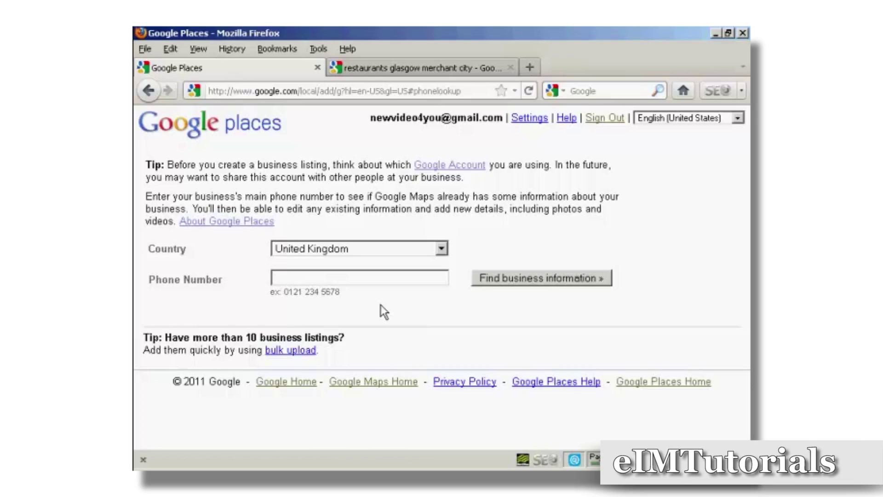
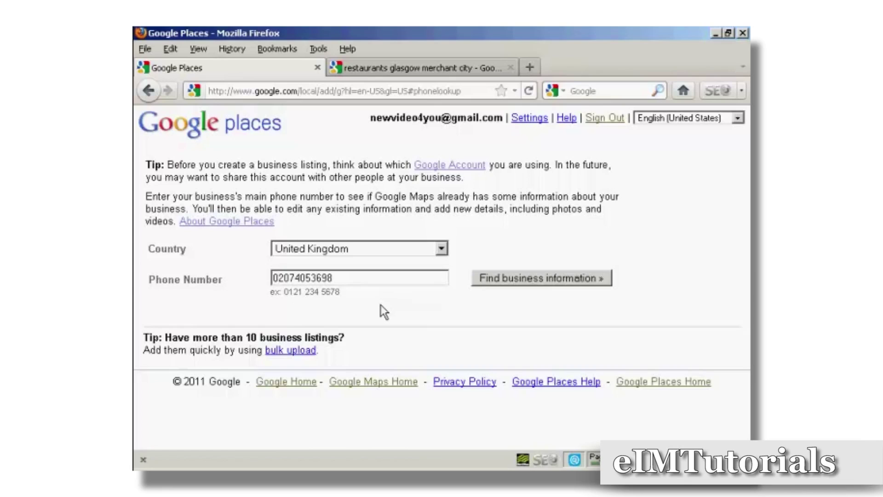
Search by the business's main phone number, opening the blank Basic Information form.
left_click(556, 287)
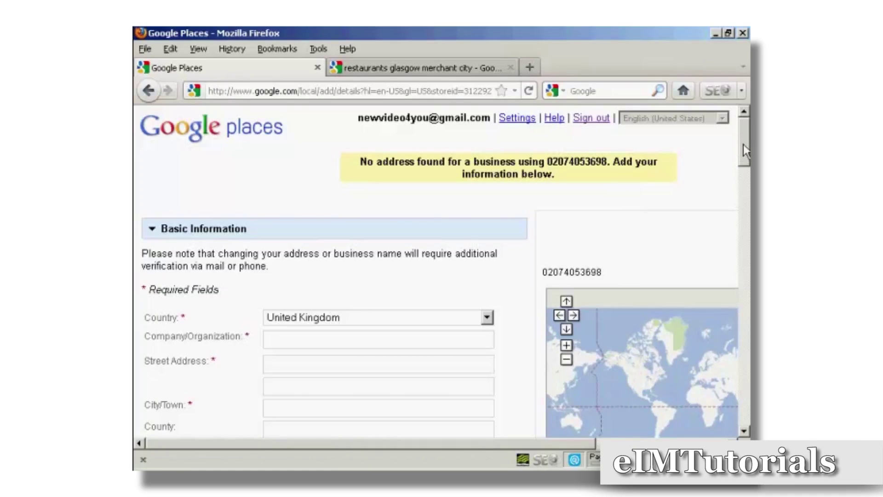
Confirm United Kingdom as the listing's country.
left_click_drag(744, 145, 743, 162)
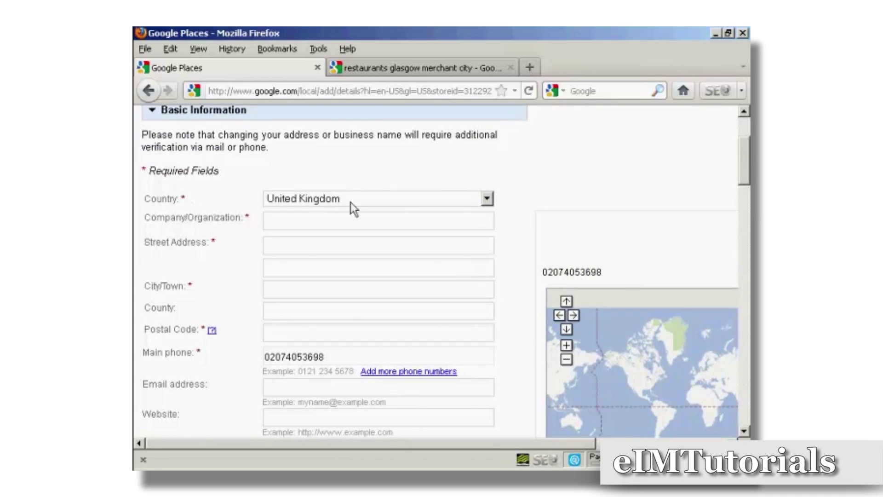
left_click(487, 200)
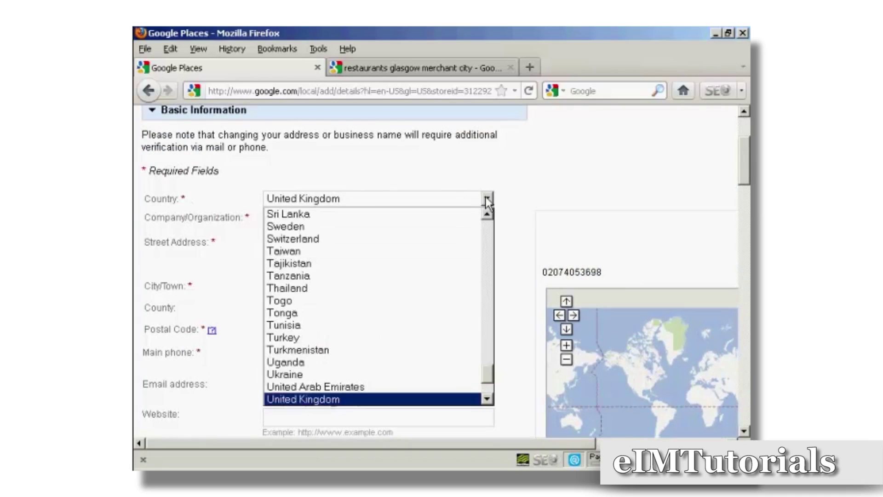
left_click(486, 199)
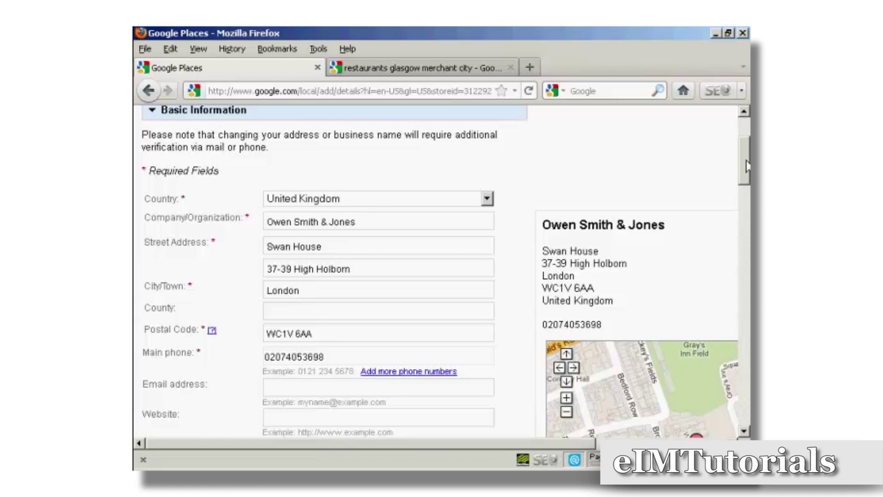
Mark the business as having no website, then move to the Description box.
left_click_drag(745, 166, 744, 192)
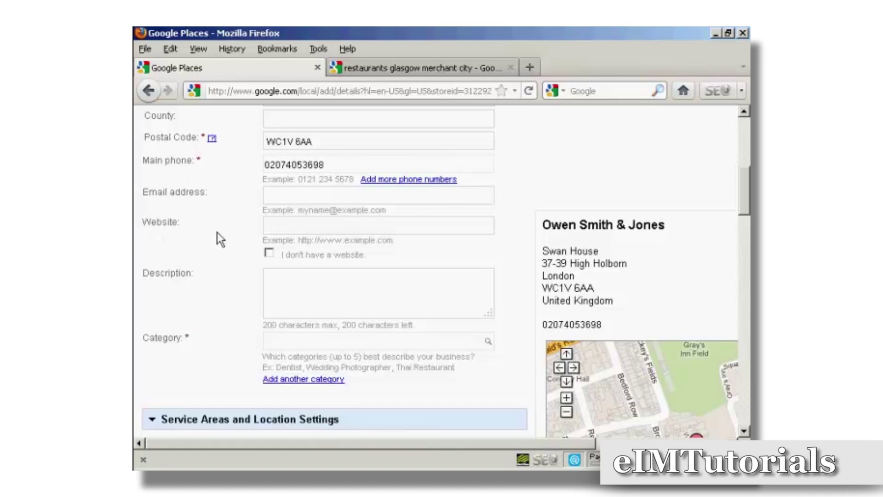
left_click(269, 255)
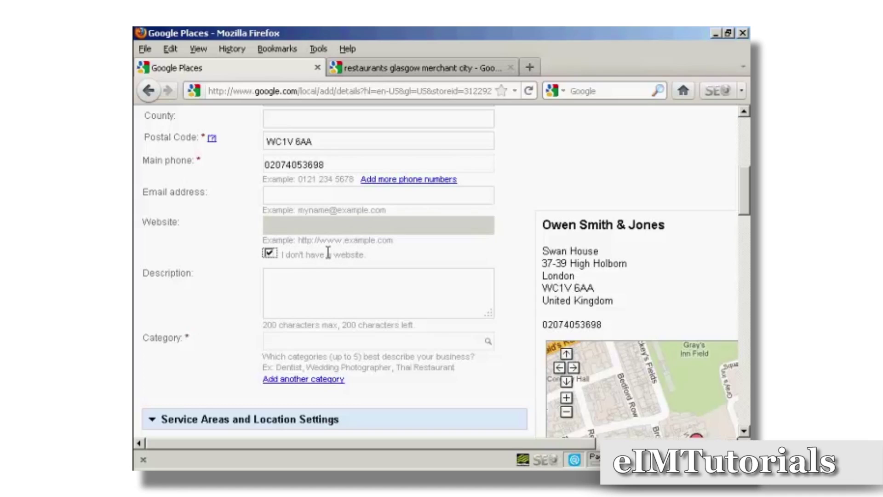
left_click(274, 278)
Enter 'Law Firm' as the category and choose the Attorney suggestion.
left_click(266, 341)
type("Law Firm")
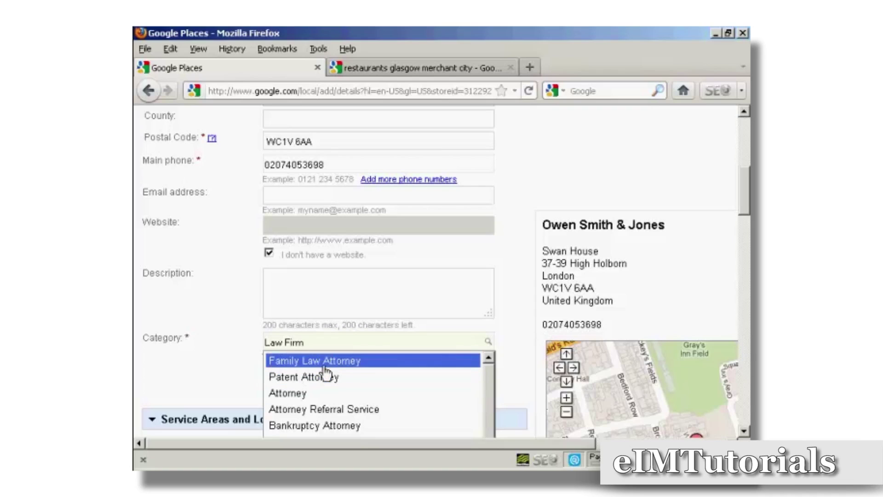
left_click(289, 394)
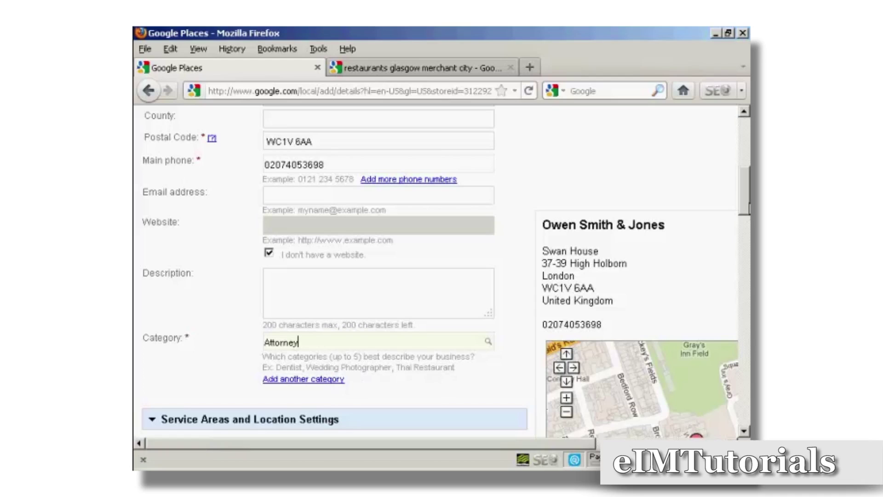
scroll(747, 230, "down", 2)
scroll(747, 230, "down", 12)
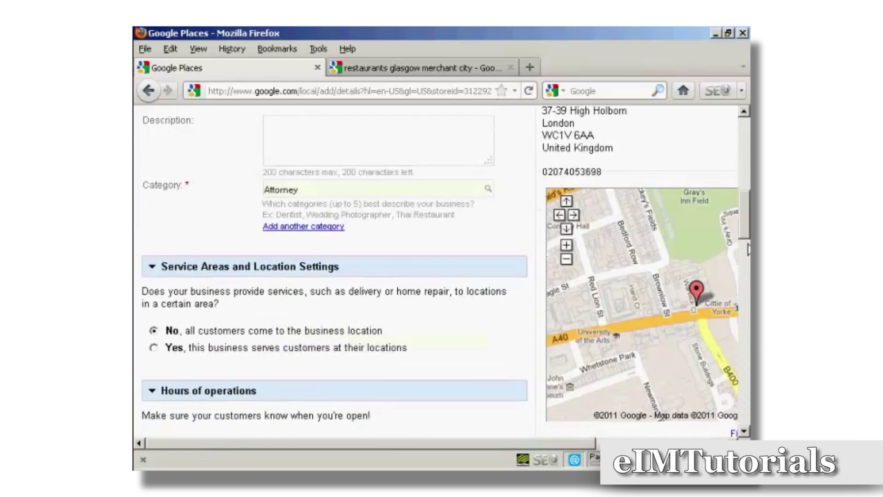
scroll(747, 230, "up", 4)
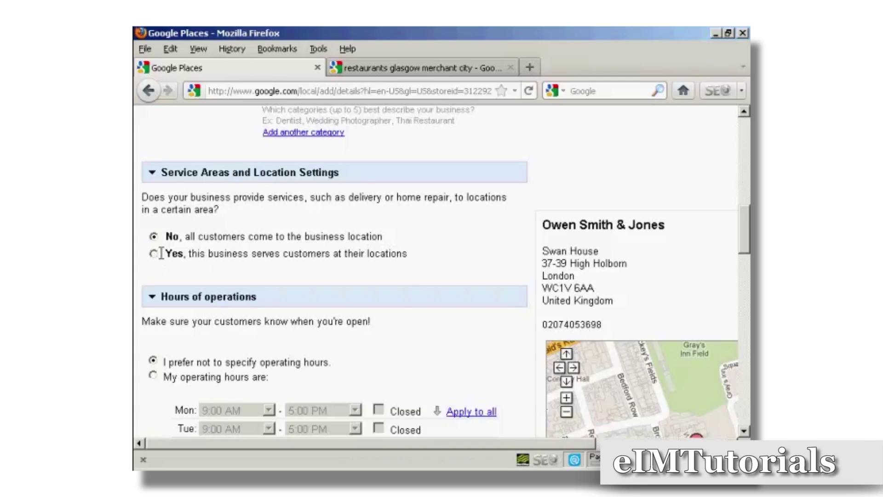
scroll(344, 244, "down", 5)
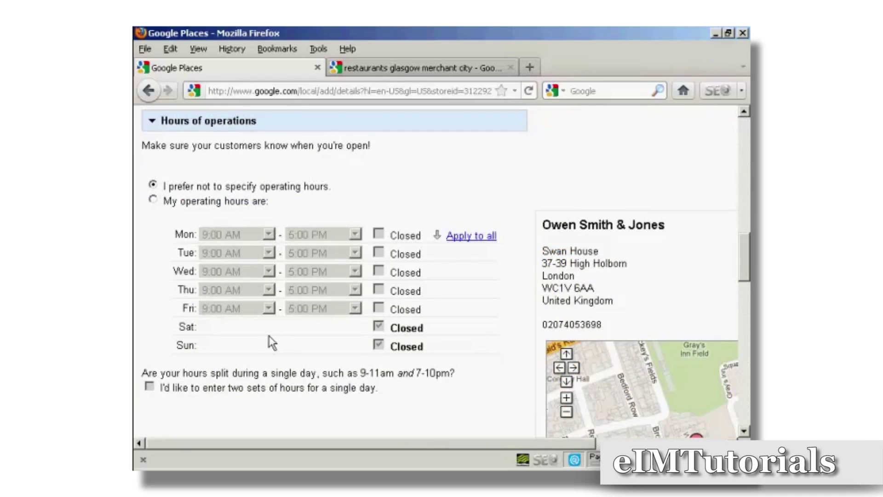
scroll(271, 339, "down", 3)
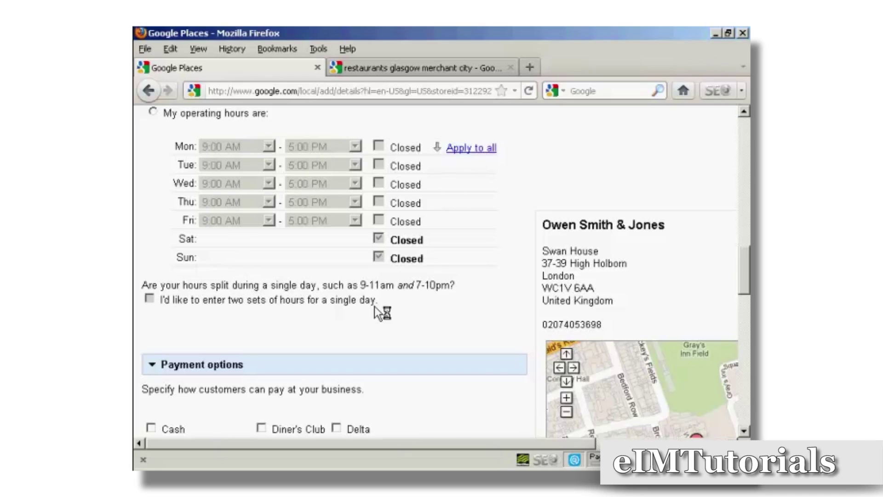
scroll(416, 304, "down", 5)
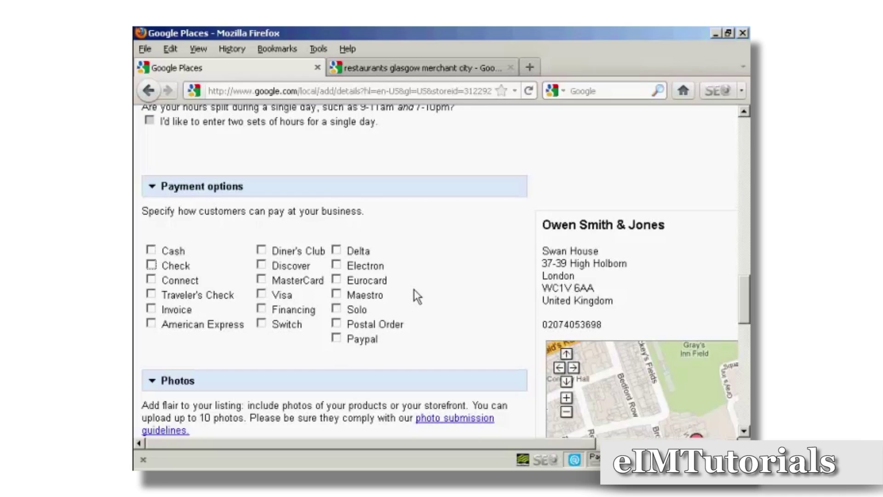
scroll(414, 289, "down", 6)
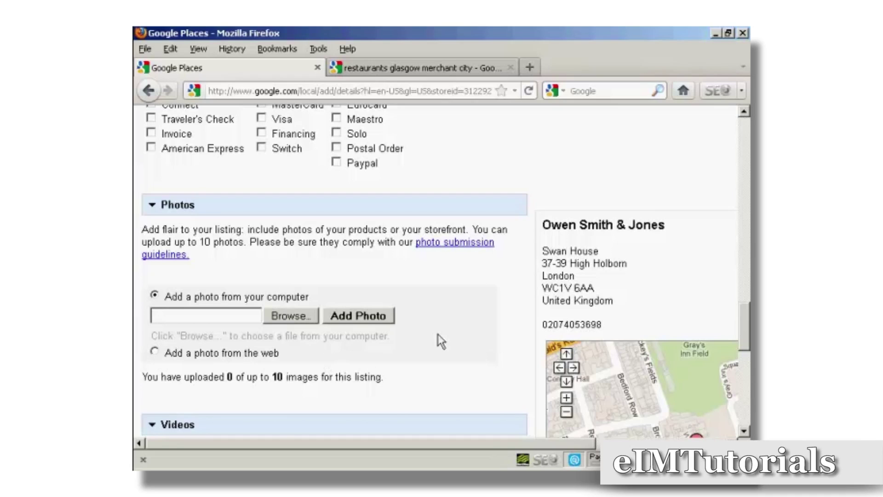
scroll(438, 335, "down", 10)
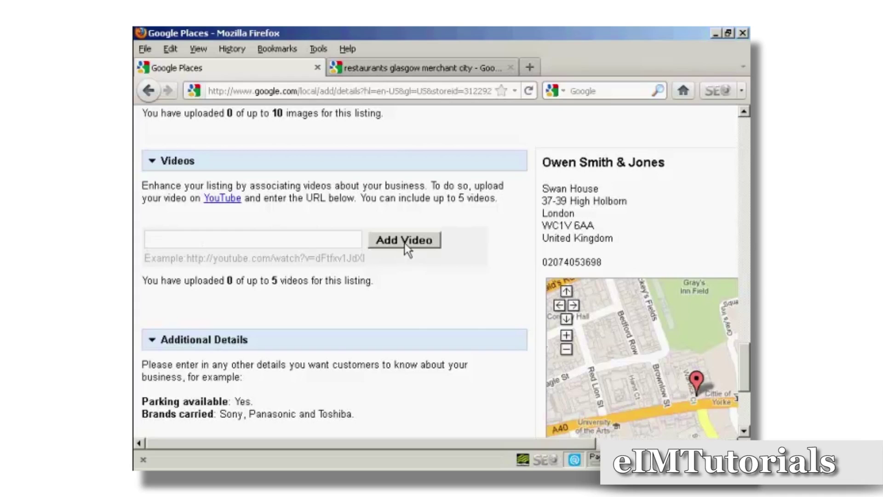
scroll(445, 301, "down", 6)
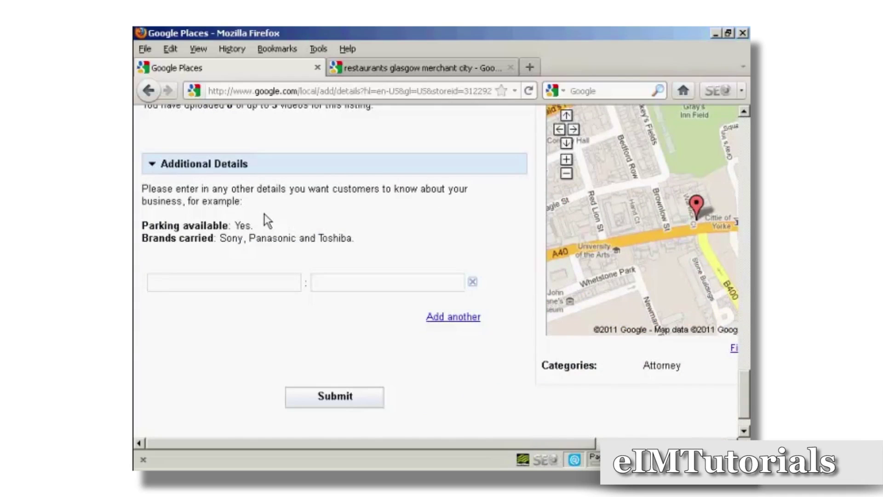
left_click(150, 282)
left_click(319, 282)
Scroll to the bottom of the Basic Information form and submit the business details.
left_click_drag(368, 446, 554, 449)
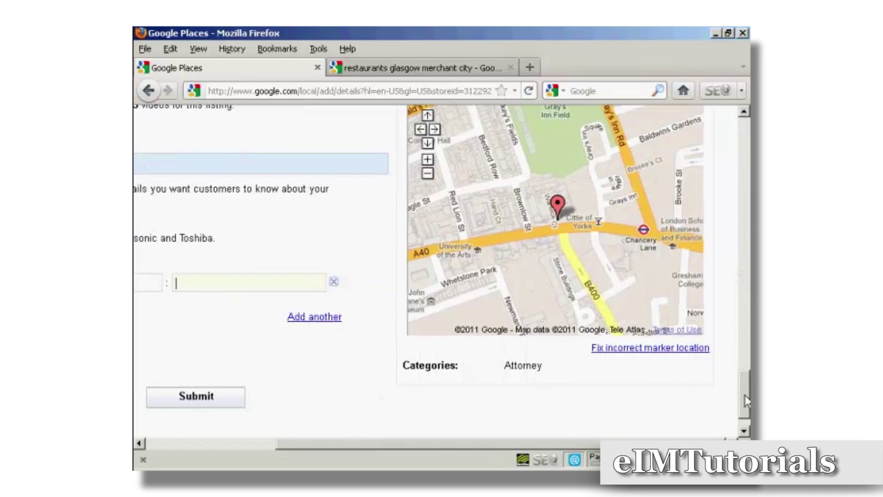
scroll(745, 388, "up", 2)
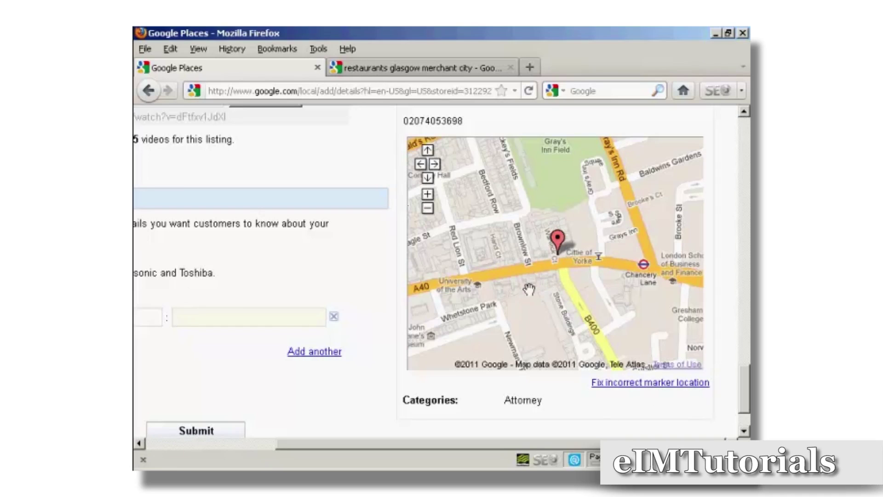
scroll(739, 379, "down", 3)
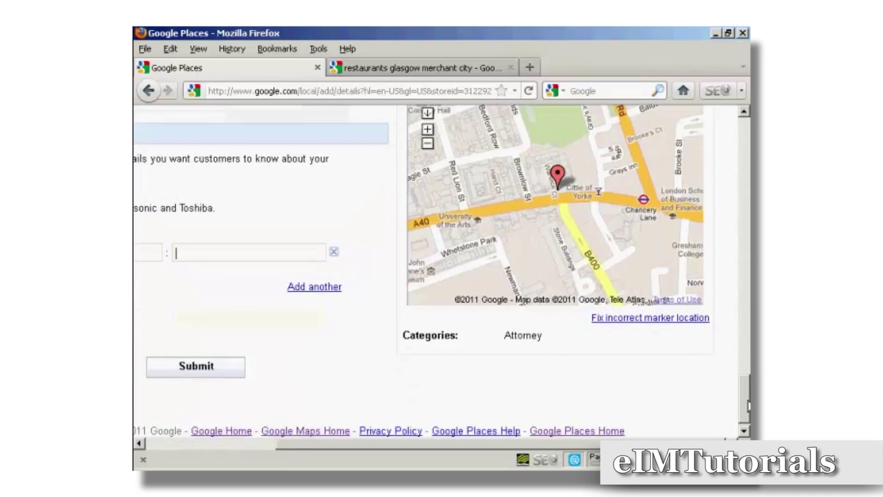
left_click_drag(506, 443, 429, 442)
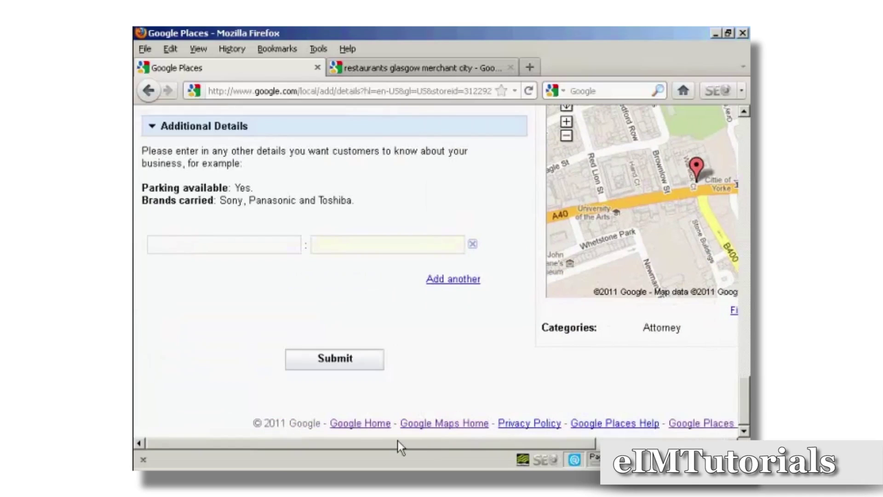
left_click(335, 367)
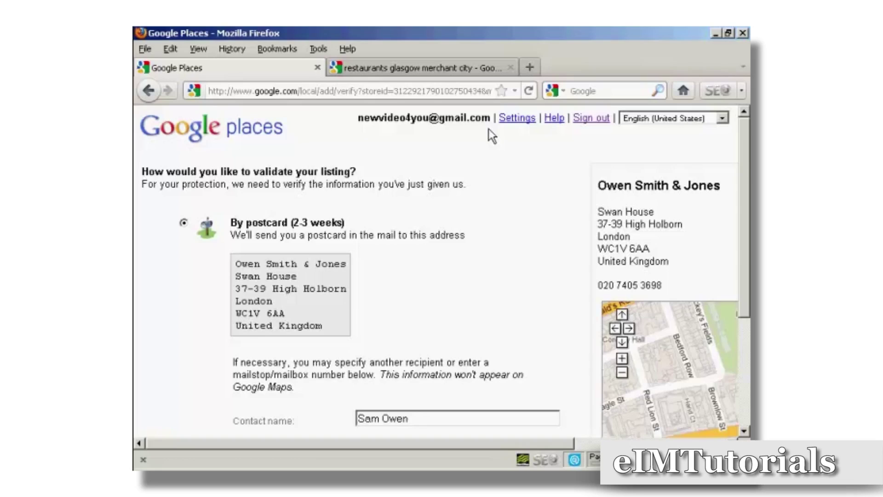
Go back one page in the browser to the listing validation step.
key("alt+Left")
Scroll down the validation page to reveal the terms agreement and Finish button.
left_click_drag(744, 143, 747, 299)
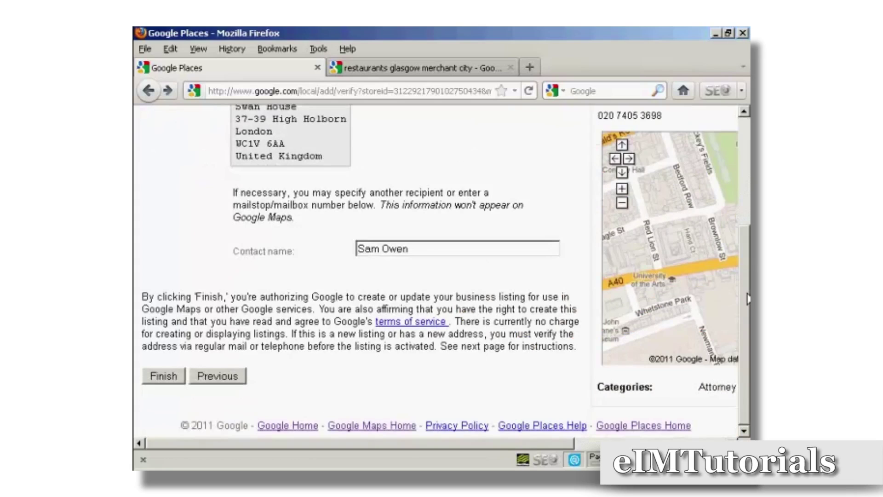